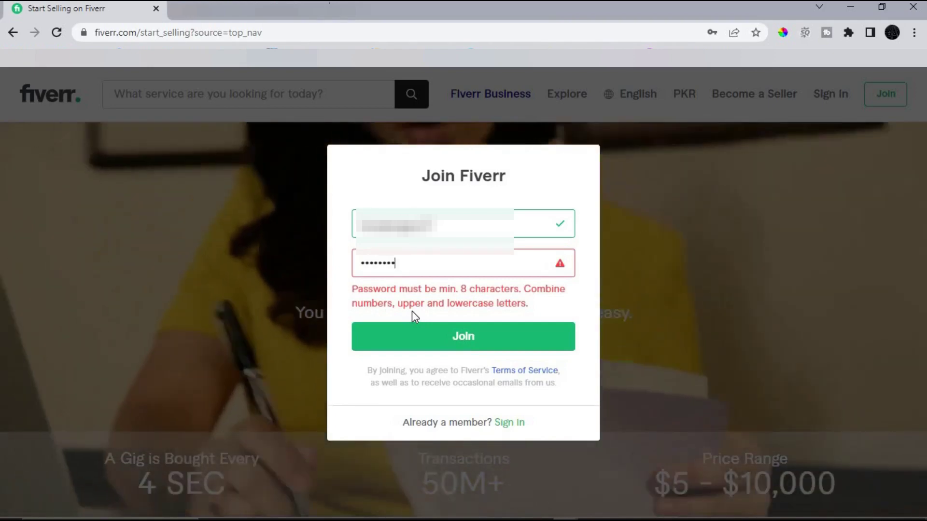
Submit the Join Fiverr form to create the account and decline saving the password in the browser
{"action": "left_click", "coordinate": [451, 328]}
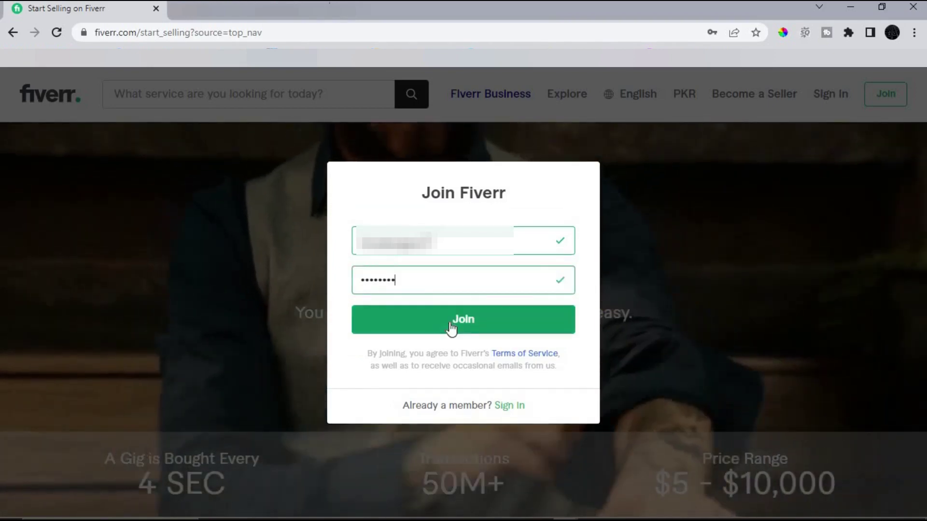
{"action": "left_click", "coordinate": [452, 328]}
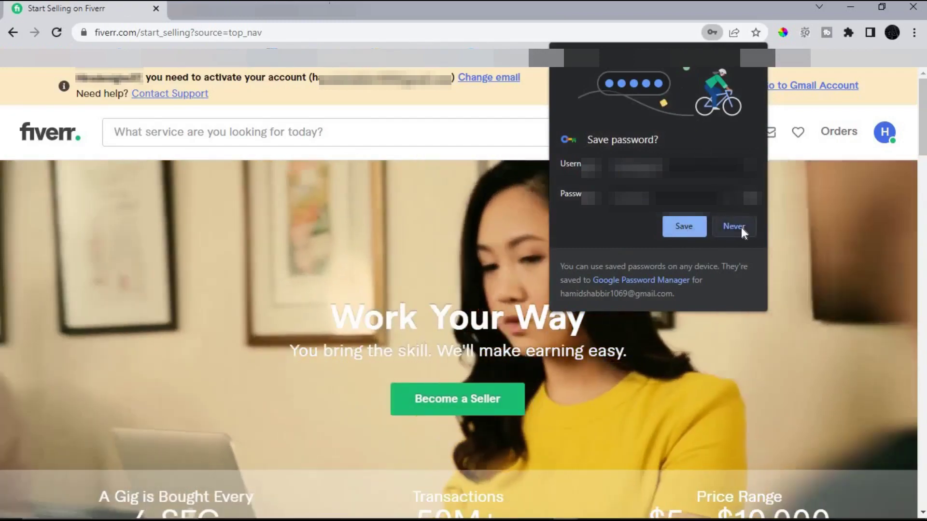
{"action": "left_click", "coordinate": [741, 227]}
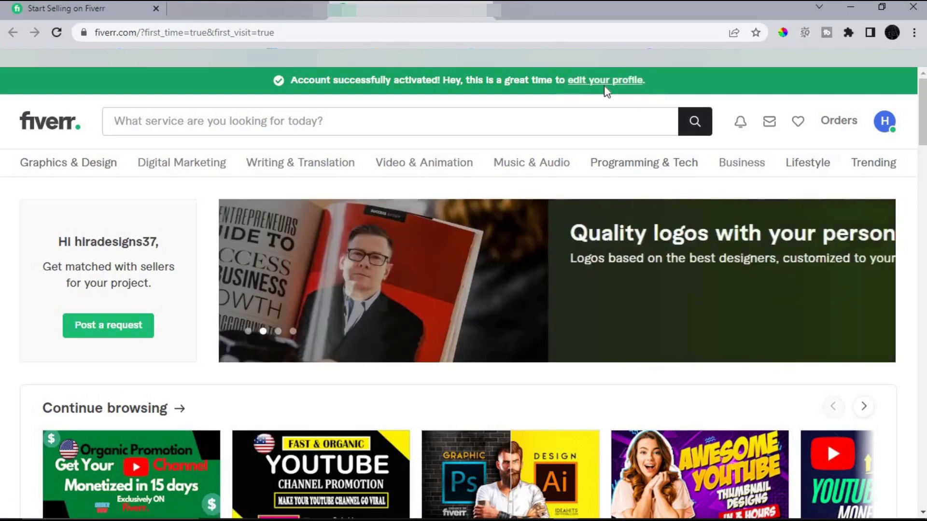
Open the new account's profile settings, enter the full name, and save the changes
{"action": "left_click", "coordinate": [600, 87]}
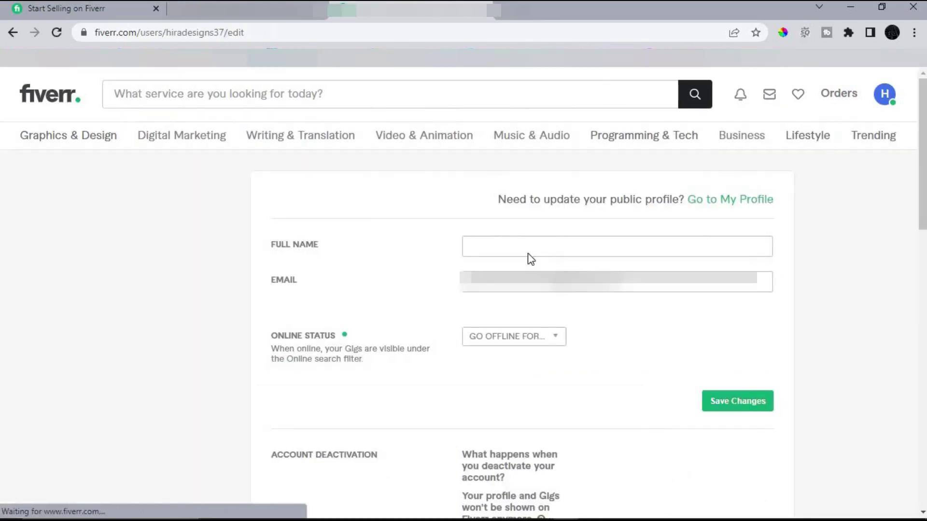
{"action": "left_click", "coordinate": [529, 255]}
{"action": "left_click", "coordinate": [607, 340]}
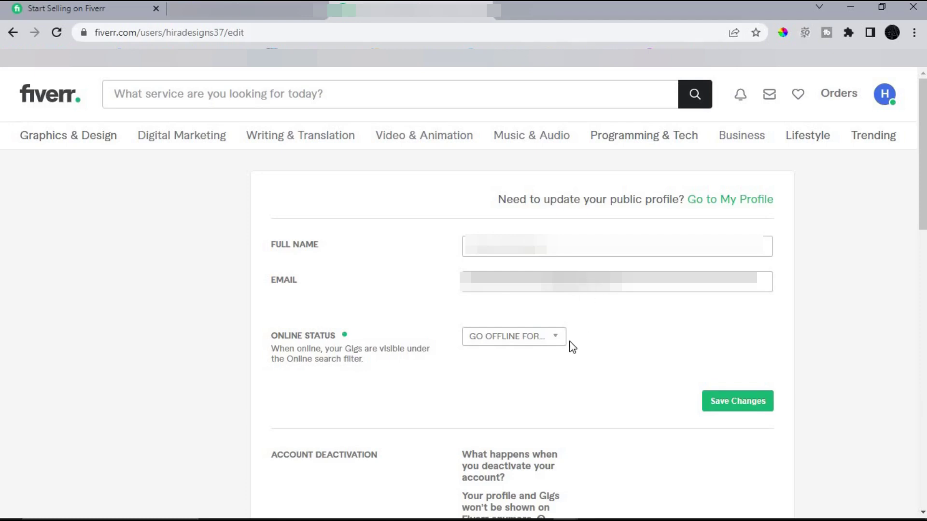
{"action": "left_click", "coordinate": [543, 346]}
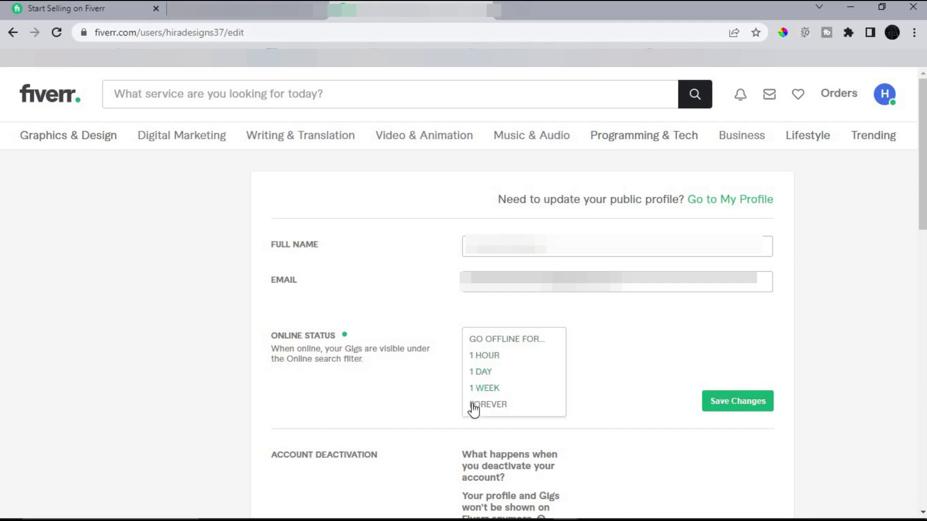
{"action": "left_click", "coordinate": [653, 336]}
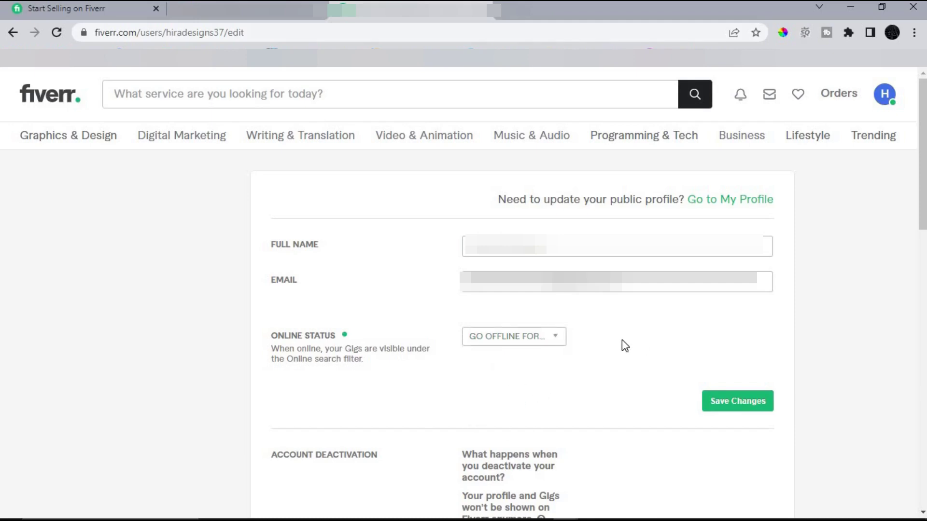
{"action": "left_click", "coordinate": [747, 396]}
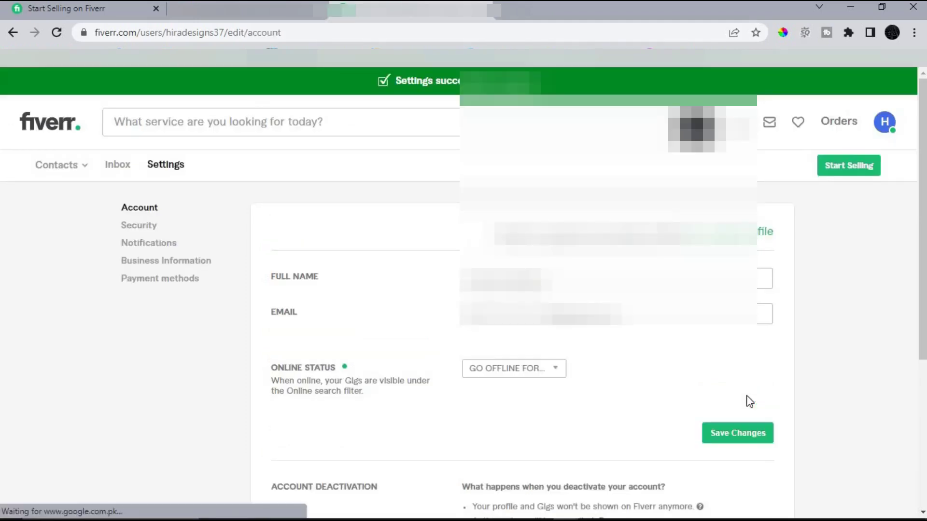
Review the account deactivation section and open the Security settings
{"action": "scroll", "coordinate": [700, 416], "scroll_direction": "down", "scroll_amount": 5}
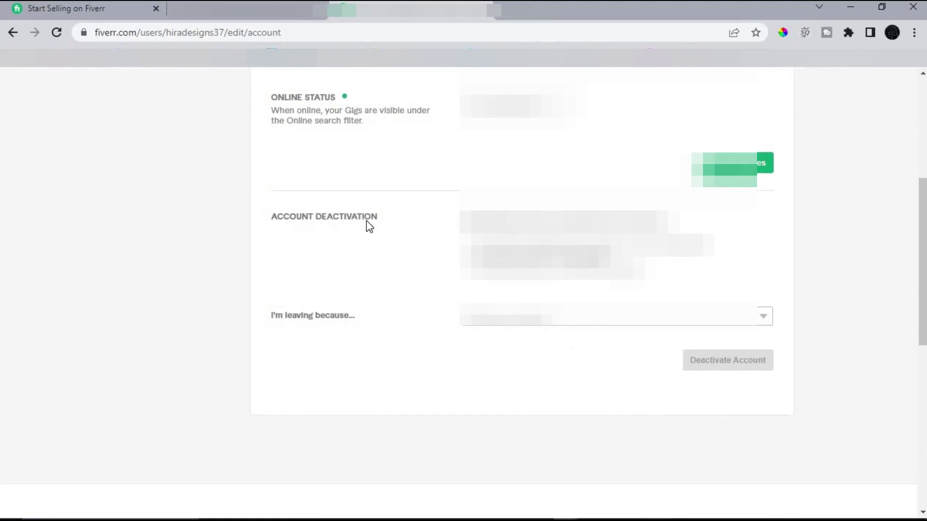
{"action": "scroll", "coordinate": [367, 226], "scroll_direction": "up", "scroll_amount": 1}
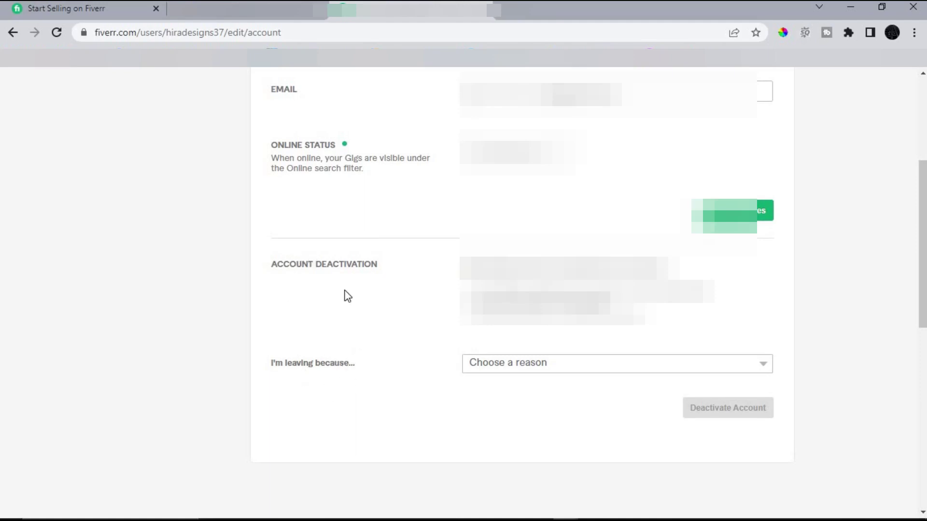
{"action": "scroll", "coordinate": [347, 296], "scroll_direction": "up", "scroll_amount": 5}
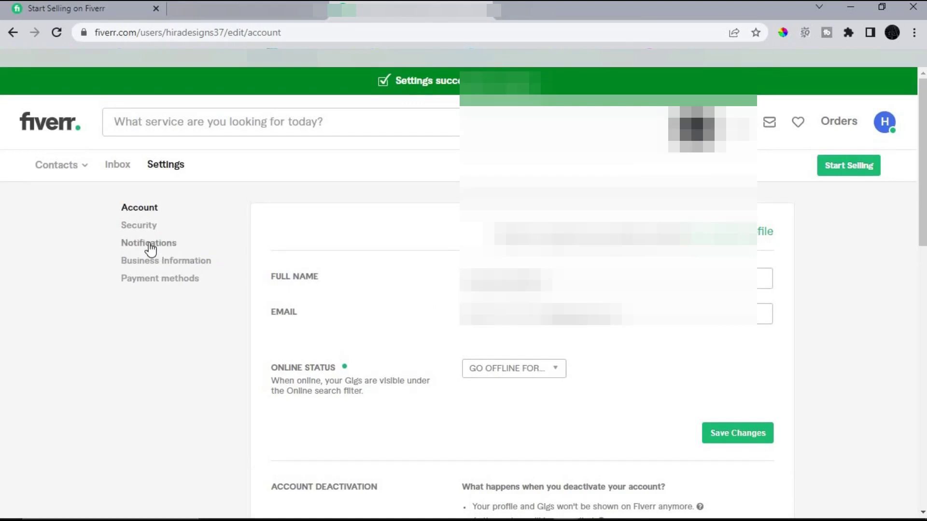
{"action": "left_click", "coordinate": [144, 228]}
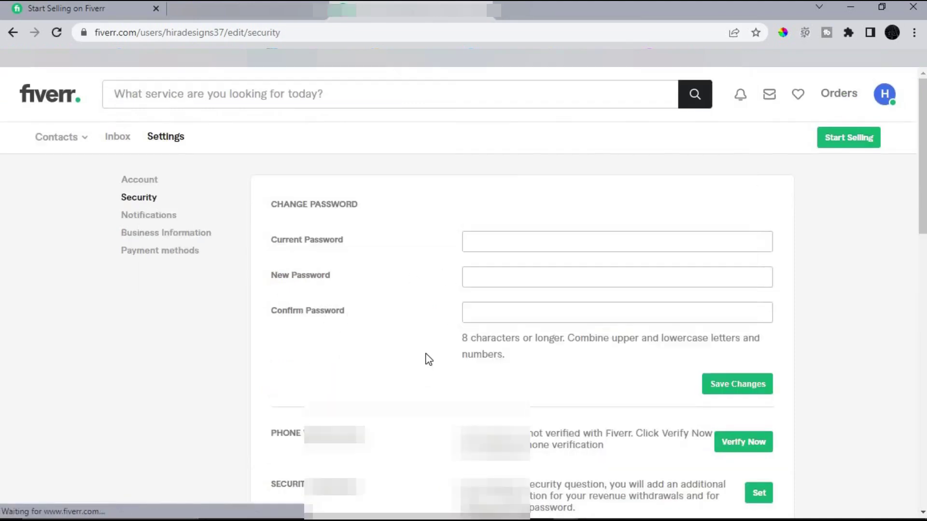
Verify the phone number for Pakistan by SMS, entering the phone number and submitting the received verification code
{"action": "scroll", "coordinate": [426, 358], "scroll_direction": "down", "scroll_amount": 4}
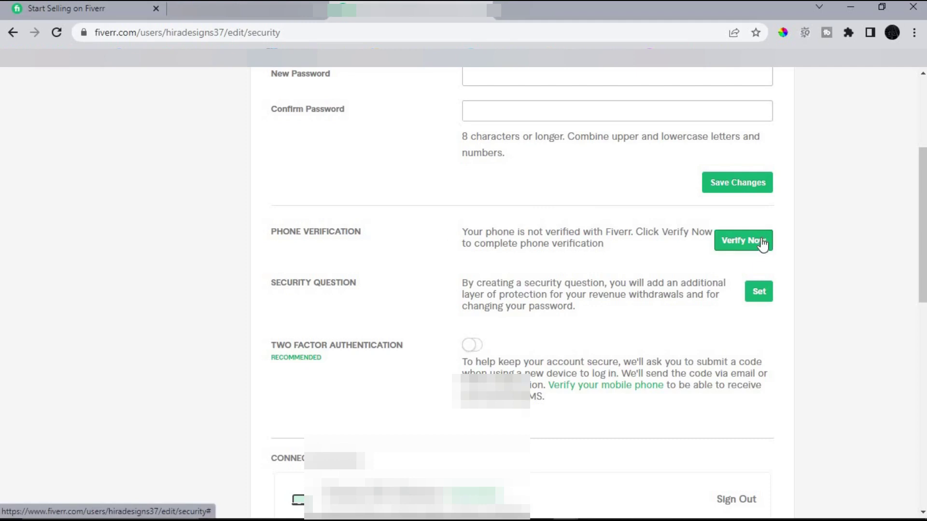
{"action": "scroll", "coordinate": [761, 244], "scroll_direction": "down", "scroll_amount": 2}
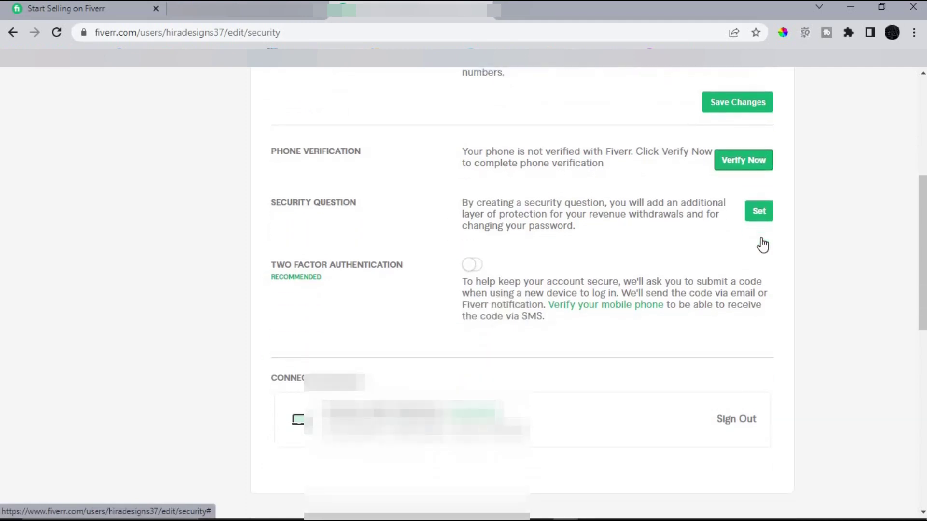
{"action": "scroll", "coordinate": [762, 244], "scroll_direction": "up", "scroll_amount": 2}
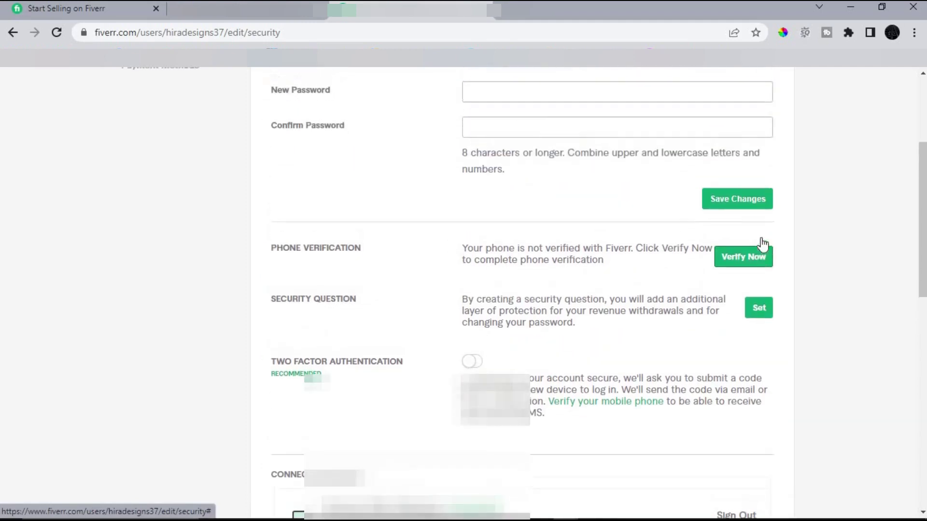
{"action": "left_click", "coordinate": [743, 258]}
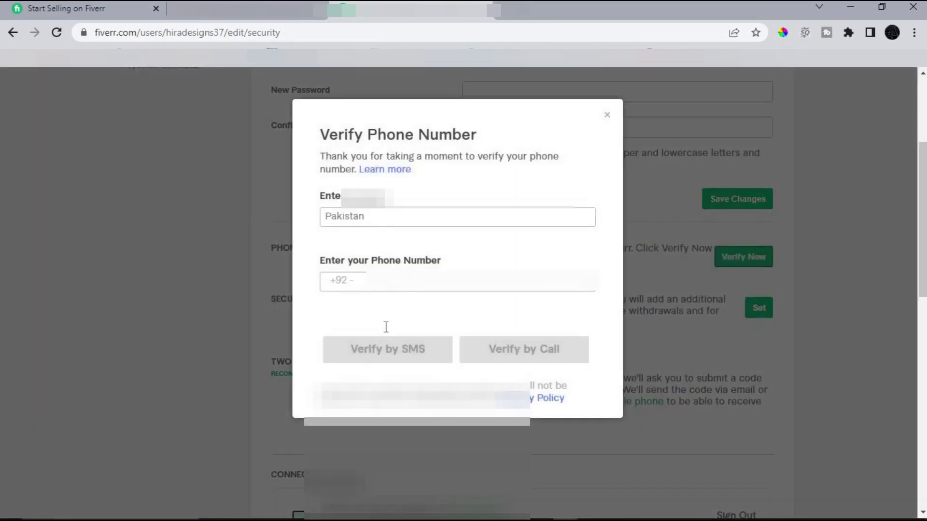
{"action": "left_click", "coordinate": [387, 348]}
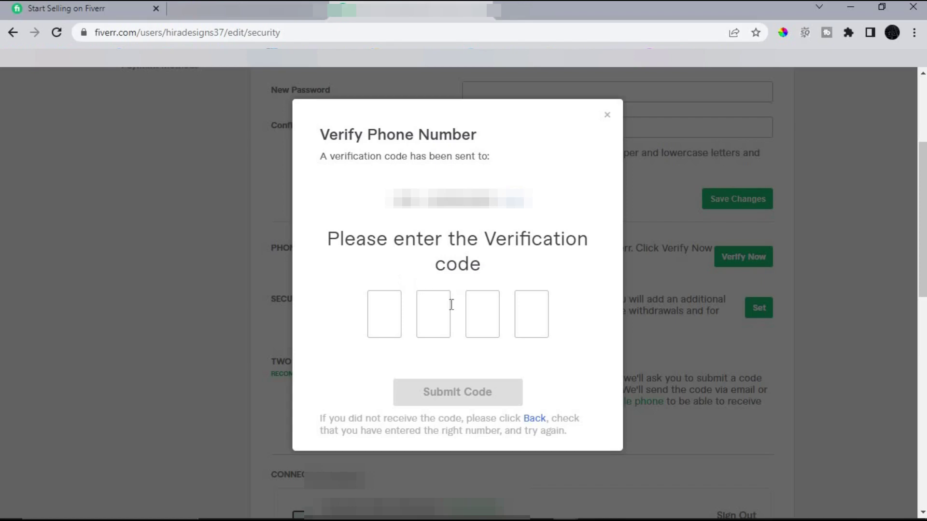
{"action": "left_click", "coordinate": [437, 391]}
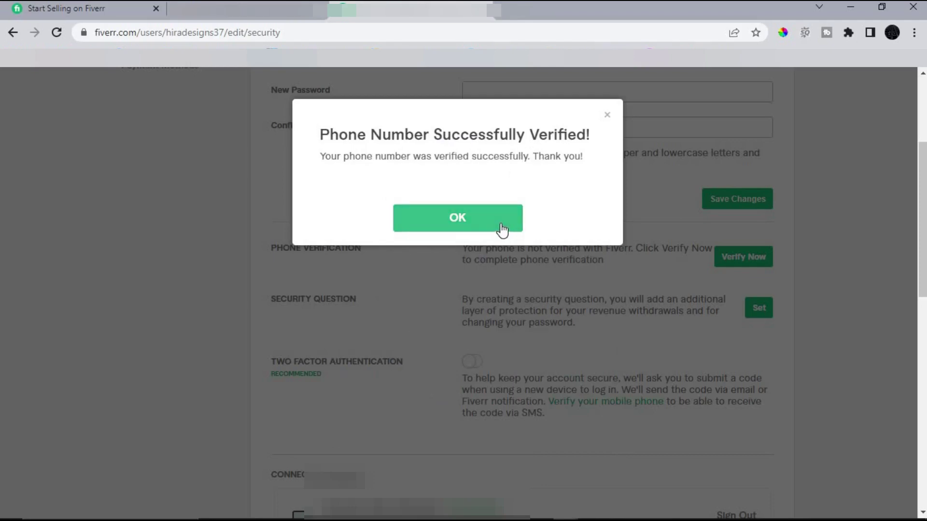
{"action": "left_click", "coordinate": [465, 218]}
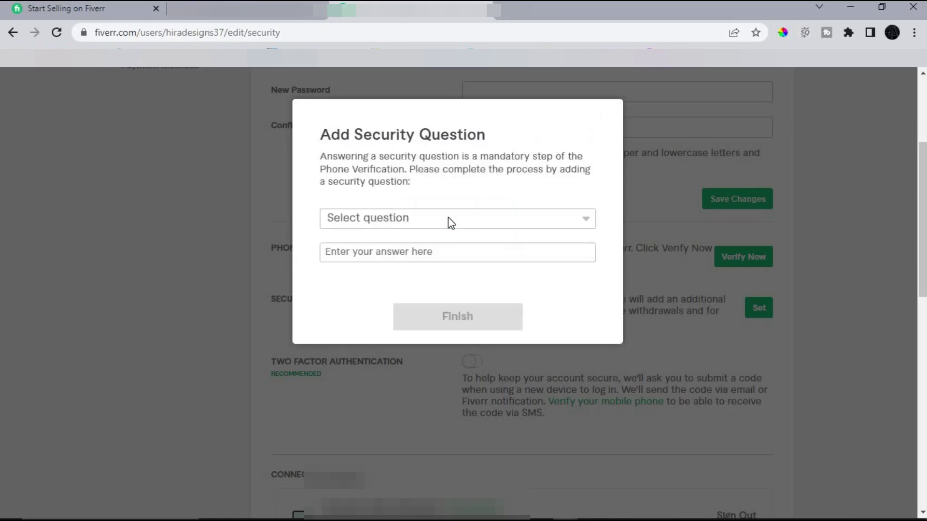
Add the security question "What was the name of your elementary school?" with its answer and finish the phone verification
{"action": "left_click", "coordinate": [450, 220]}
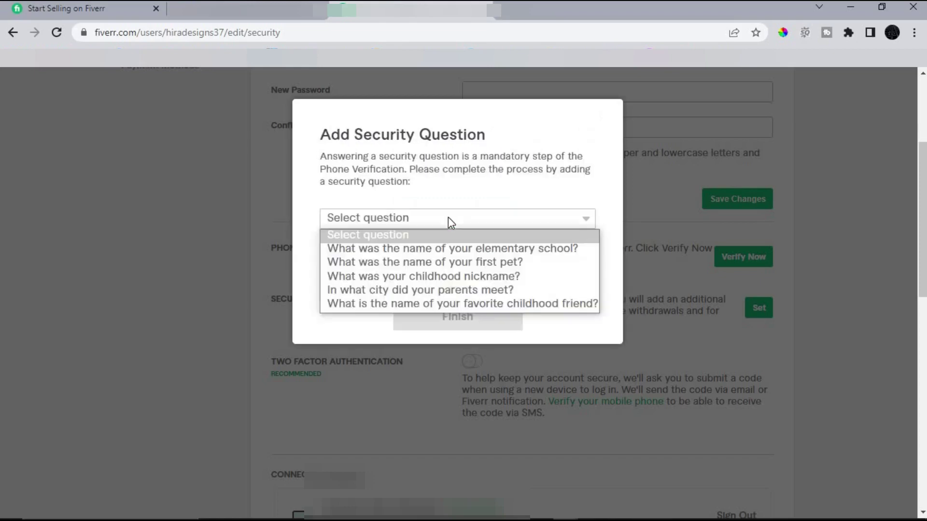
{"action": "left_click", "coordinate": [450, 265]}
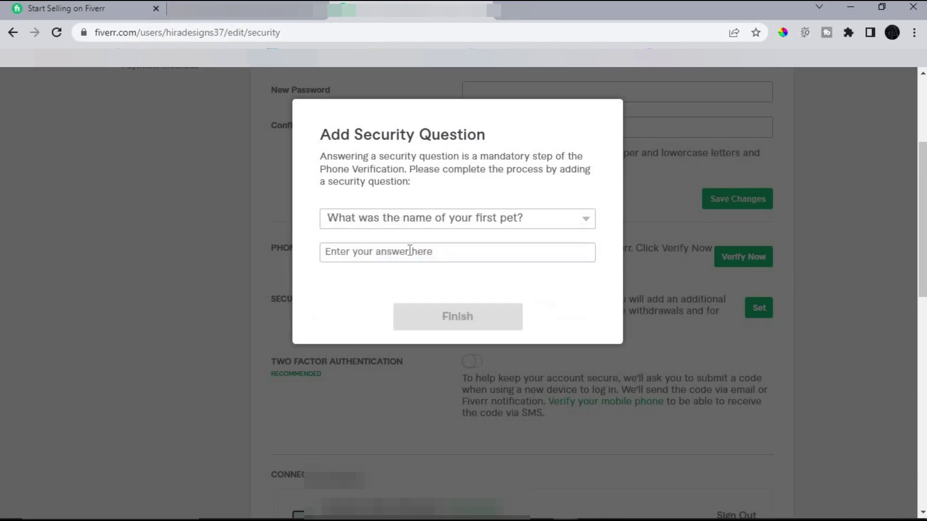
{"action": "left_click", "coordinate": [544, 225]}
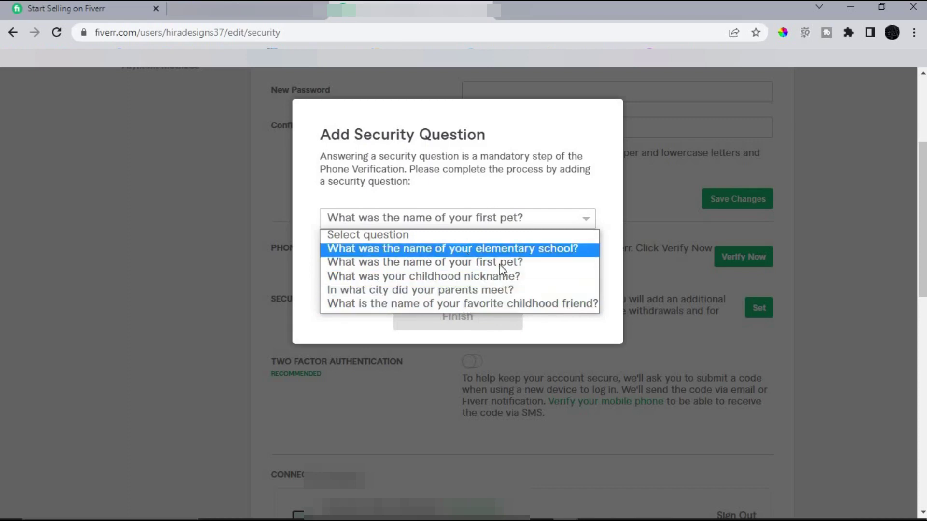
{"action": "left_click", "coordinate": [440, 255]}
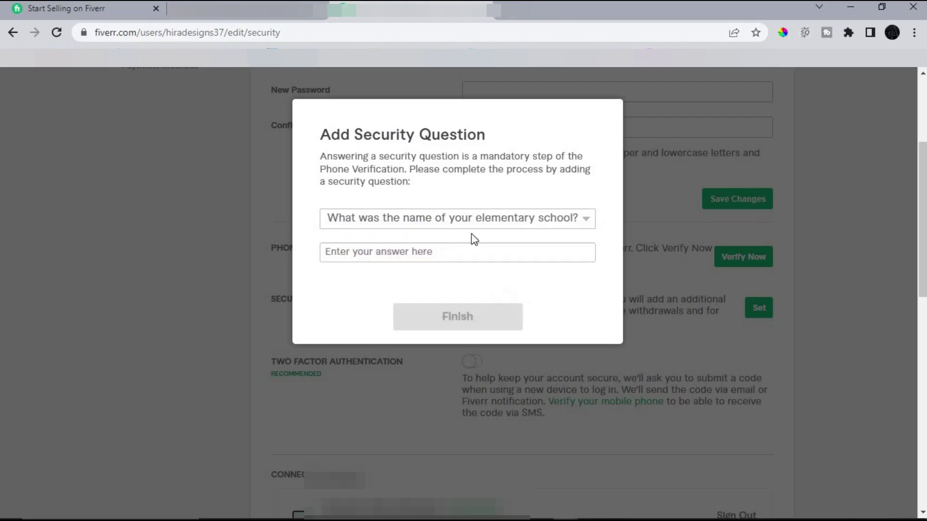
{"action": "left_click", "coordinate": [460, 257]}
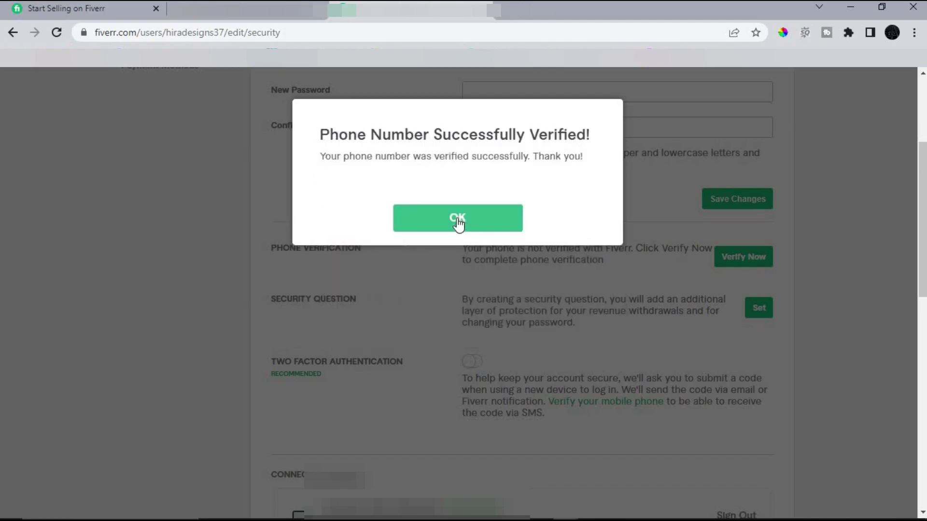
{"action": "left_click", "coordinate": [457, 222]}
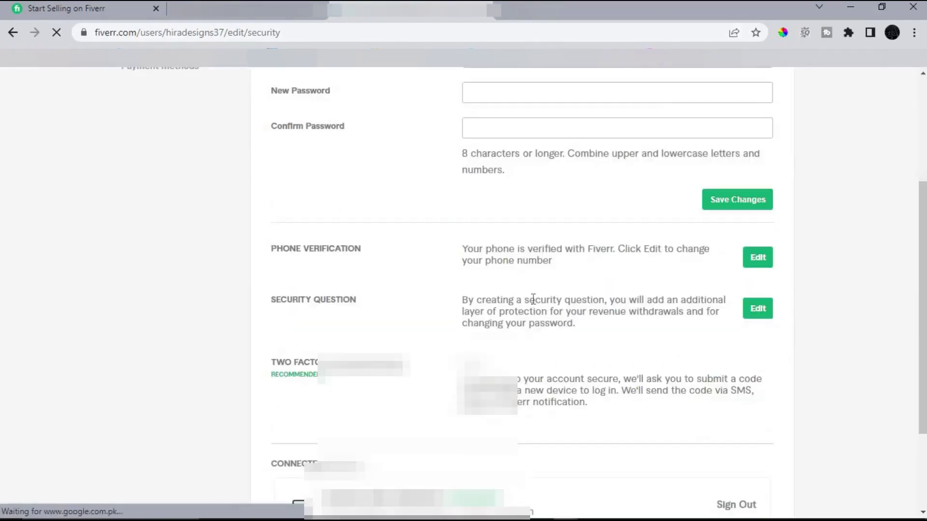
Open the Notifications settings and turn off email notifications for Inbox Messages, acknowledging the notice
{"action": "scroll", "coordinate": [384, 310], "scroll_direction": "down", "scroll_amount": 3}
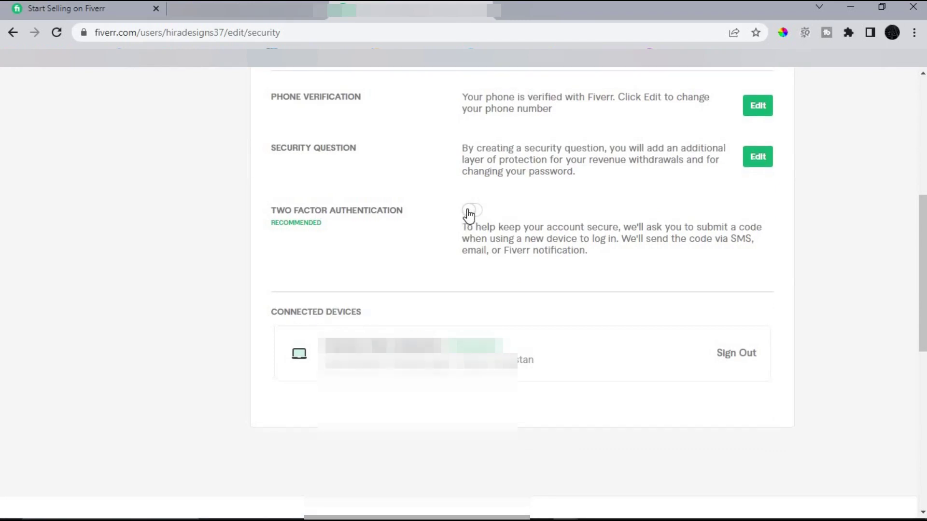
{"action": "scroll", "coordinate": [466, 213], "scroll_direction": "up", "scroll_amount": 5}
{"action": "scroll", "coordinate": [466, 213], "scroll_direction": "down", "scroll_amount": 8}
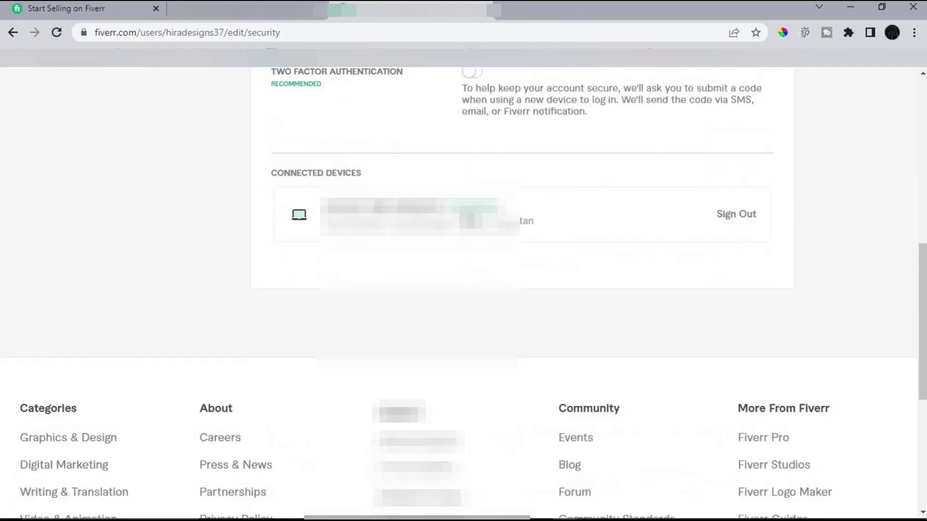
{"action": "scroll", "coordinate": [466, 213], "scroll_direction": "up", "scroll_amount": 3}
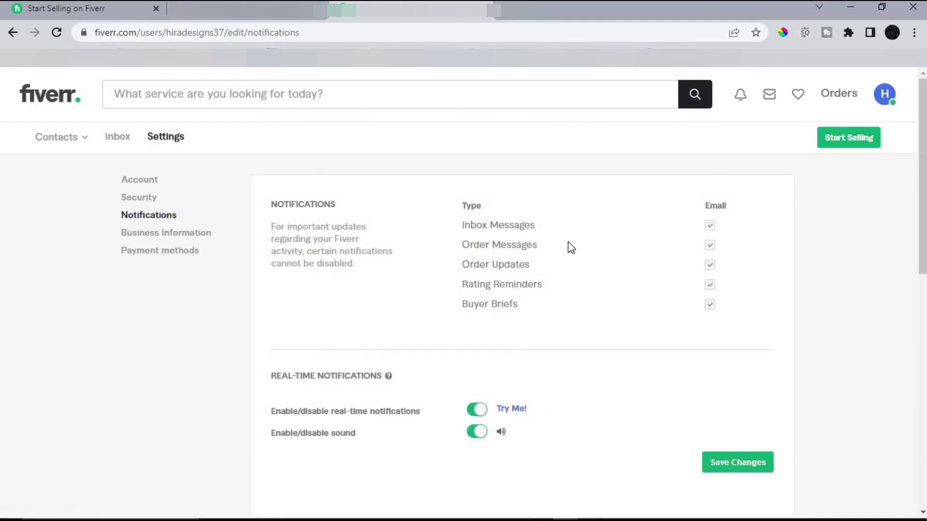
{"action": "left_click", "coordinate": [713, 230]}
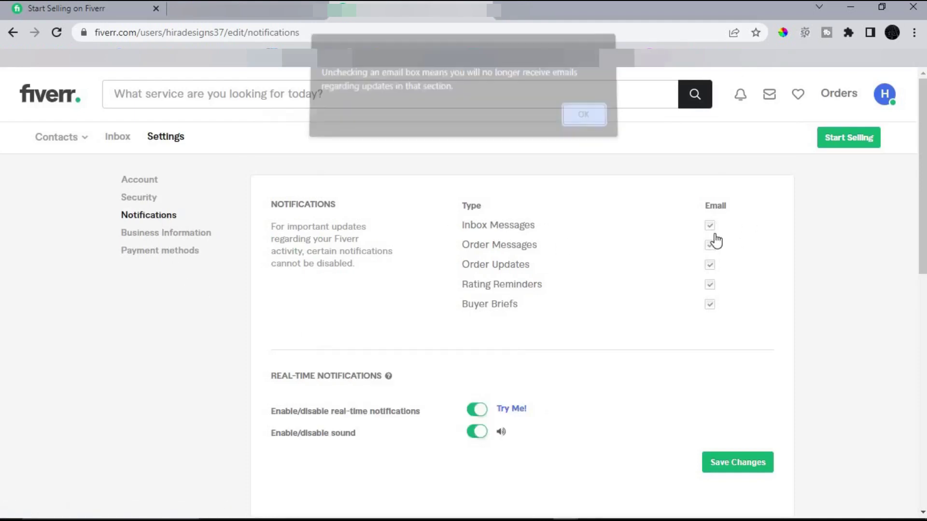
{"action": "left_click", "coordinate": [583, 124]}
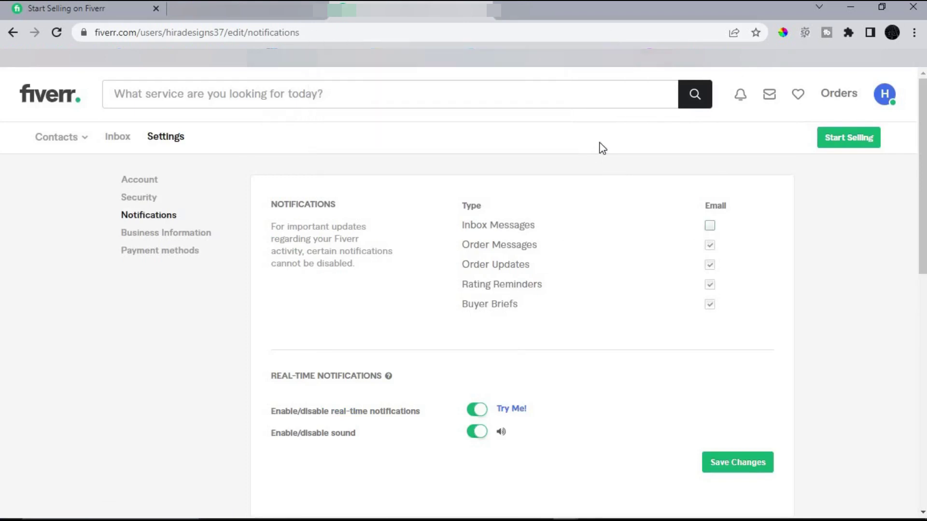